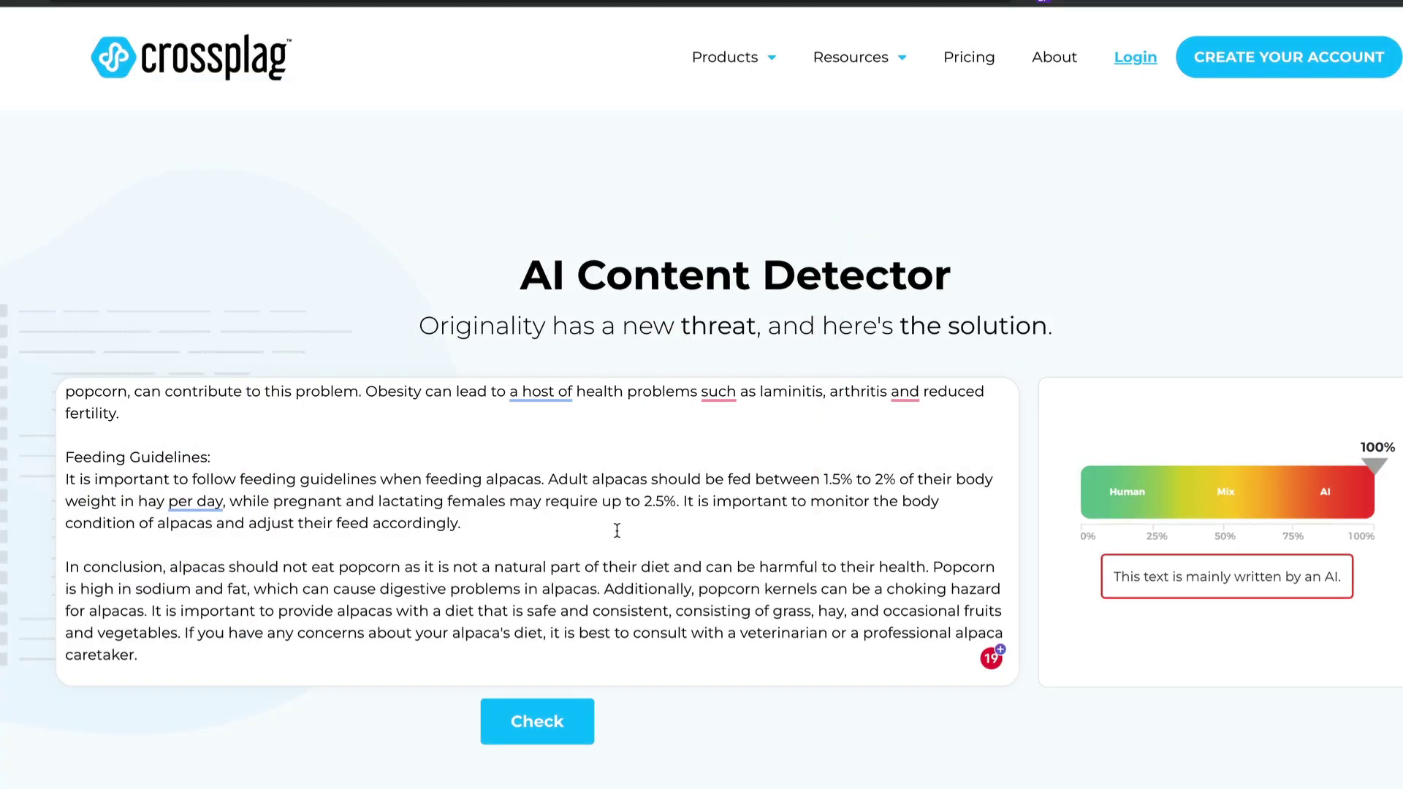
Step: Replace the detector box's existing text with the pasted alpaca popcorn article
key(ctrl+a)
key(ctrl+v)
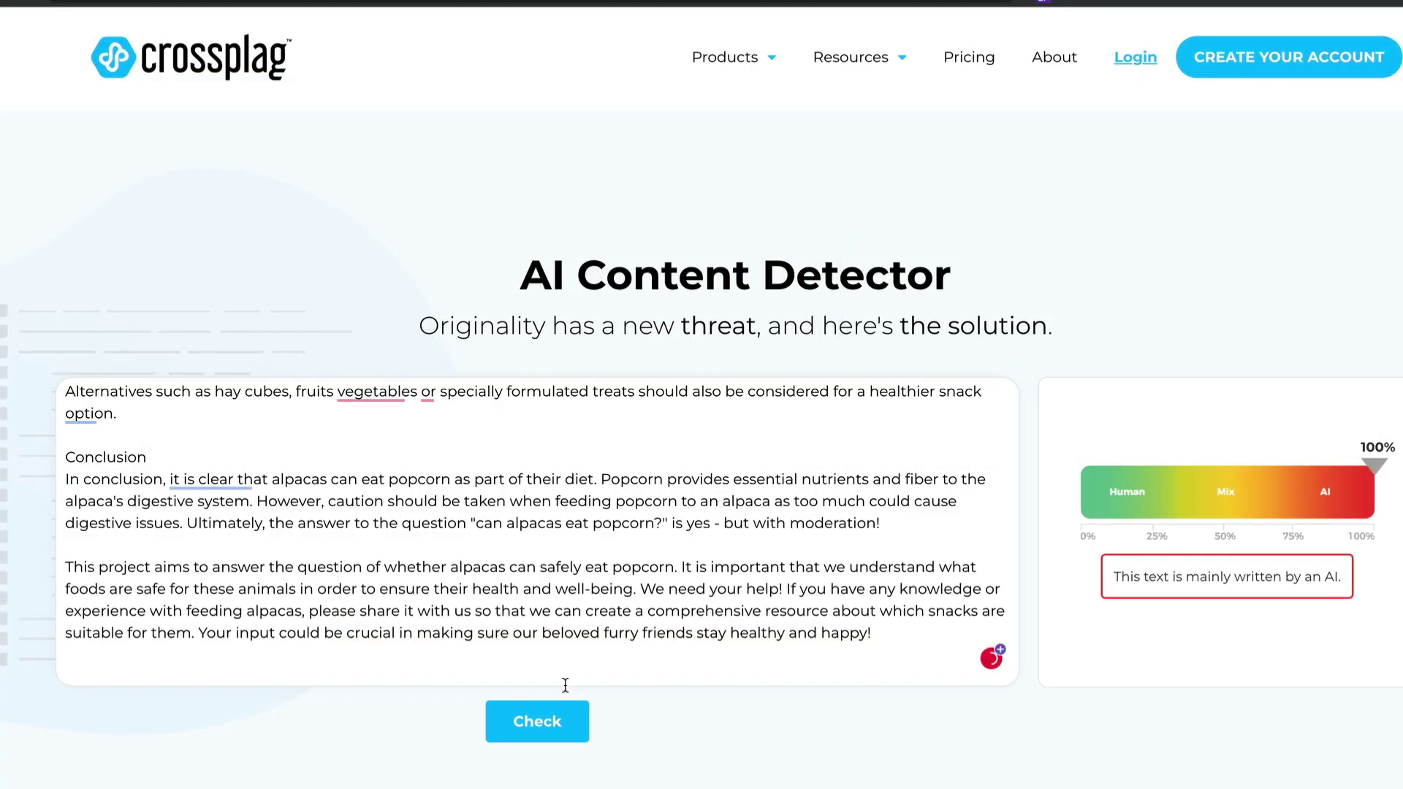
Step: Run Crossplag's check on the alpaca popcorn article, which rates it 100% AI
click(544, 723)
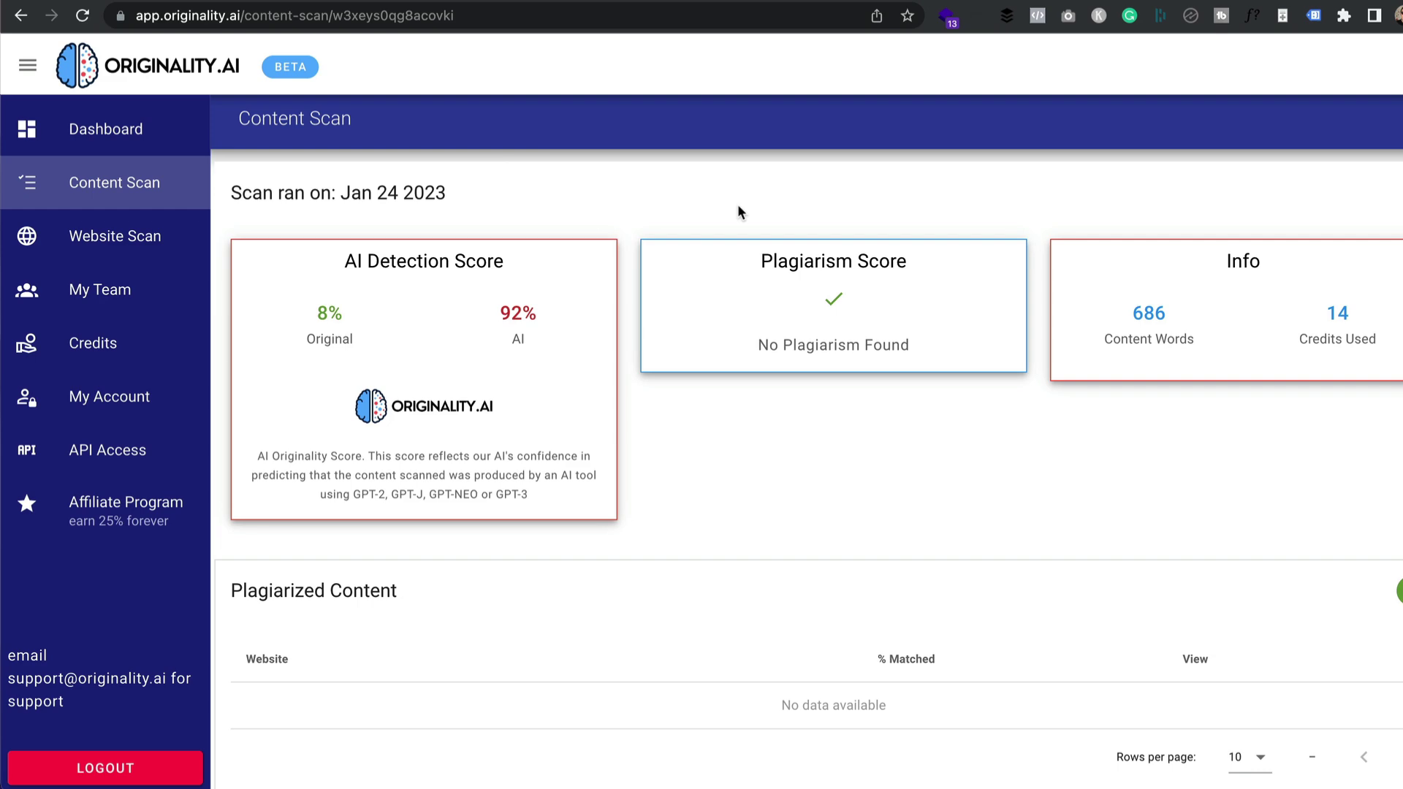
Step: Leave the 92% AI, 686-word scan for the Dashboard and begin a new content scan
scroll(739, 209, down, 3)
scroll(520, 173, up, 3)
click(139, 129)
scroll(1182, 546, down, 2)
scroll(1215, 454, up, 2)
click(1327, 125)
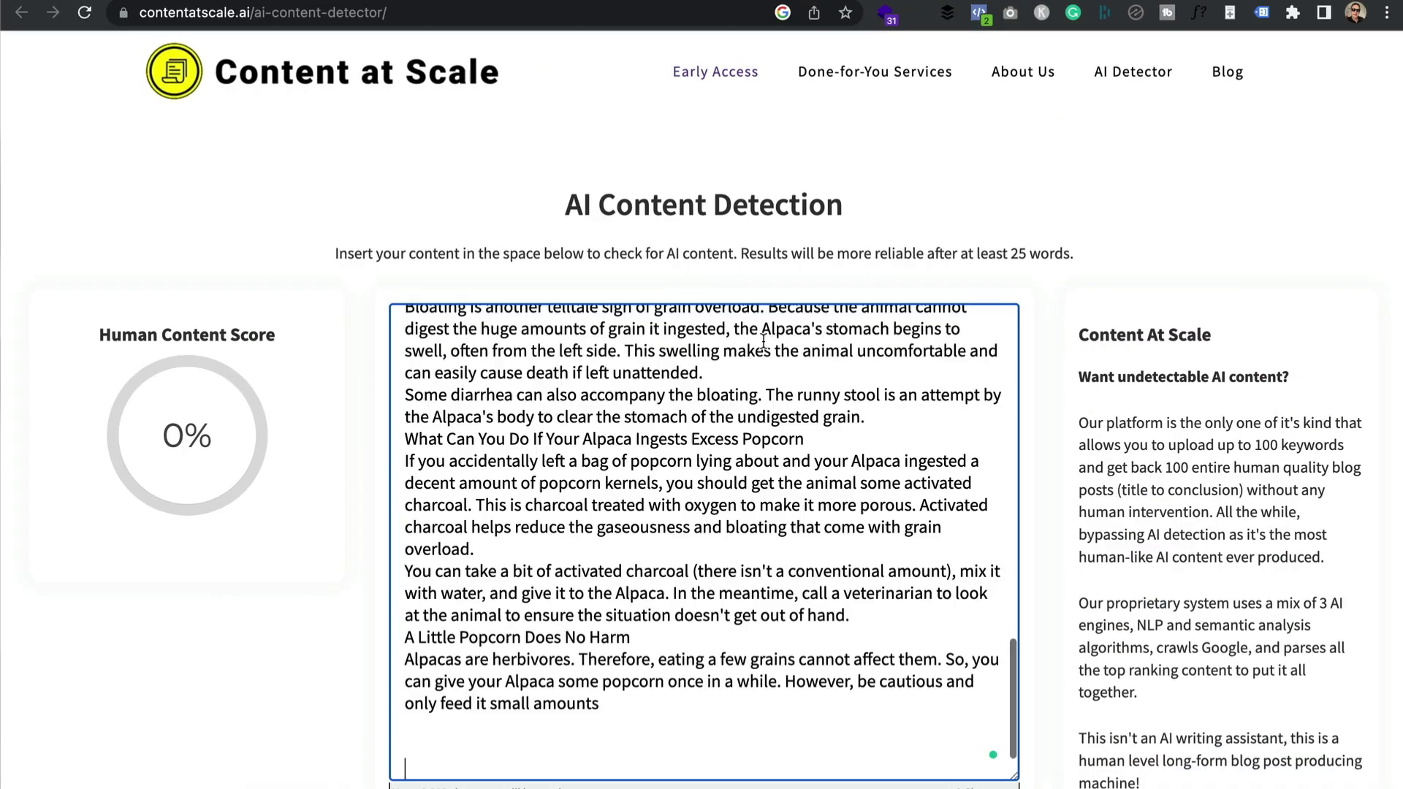
Step: Start Content at Scale's AI check on the 4710-character alpaca popcorn article
scroll(804, 338, down, 1)
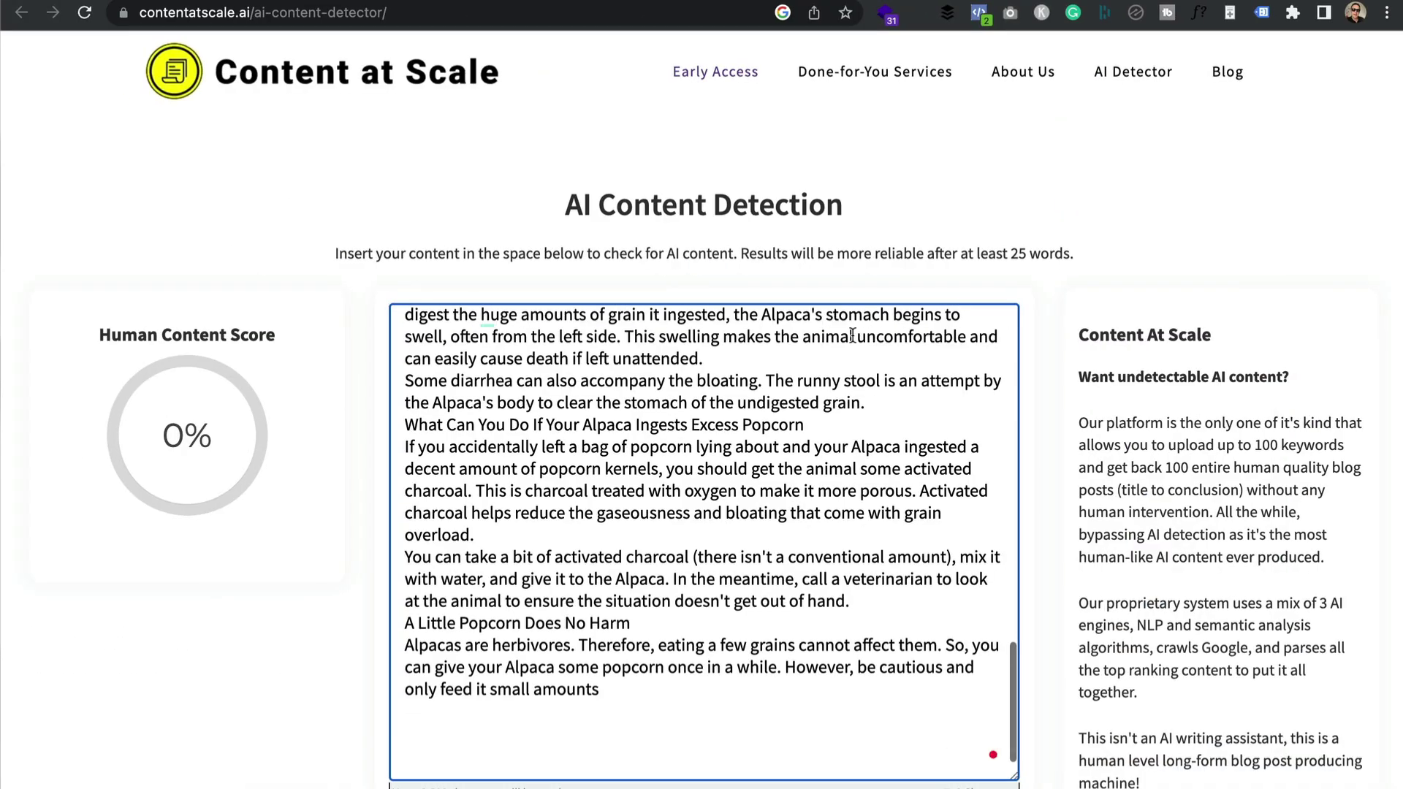
scroll(892, 342, down, 5)
click(738, 669)
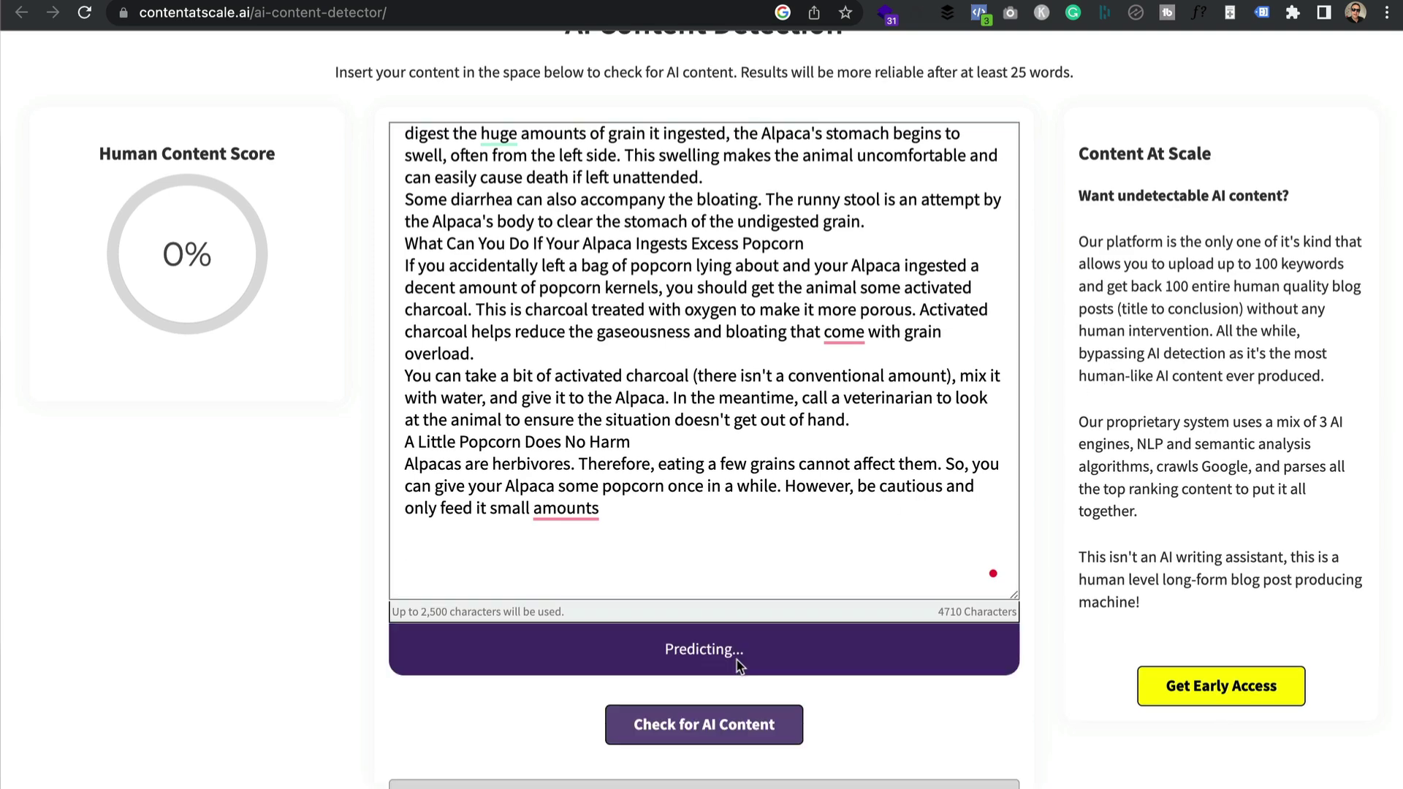
scroll(738, 667, up, 2)
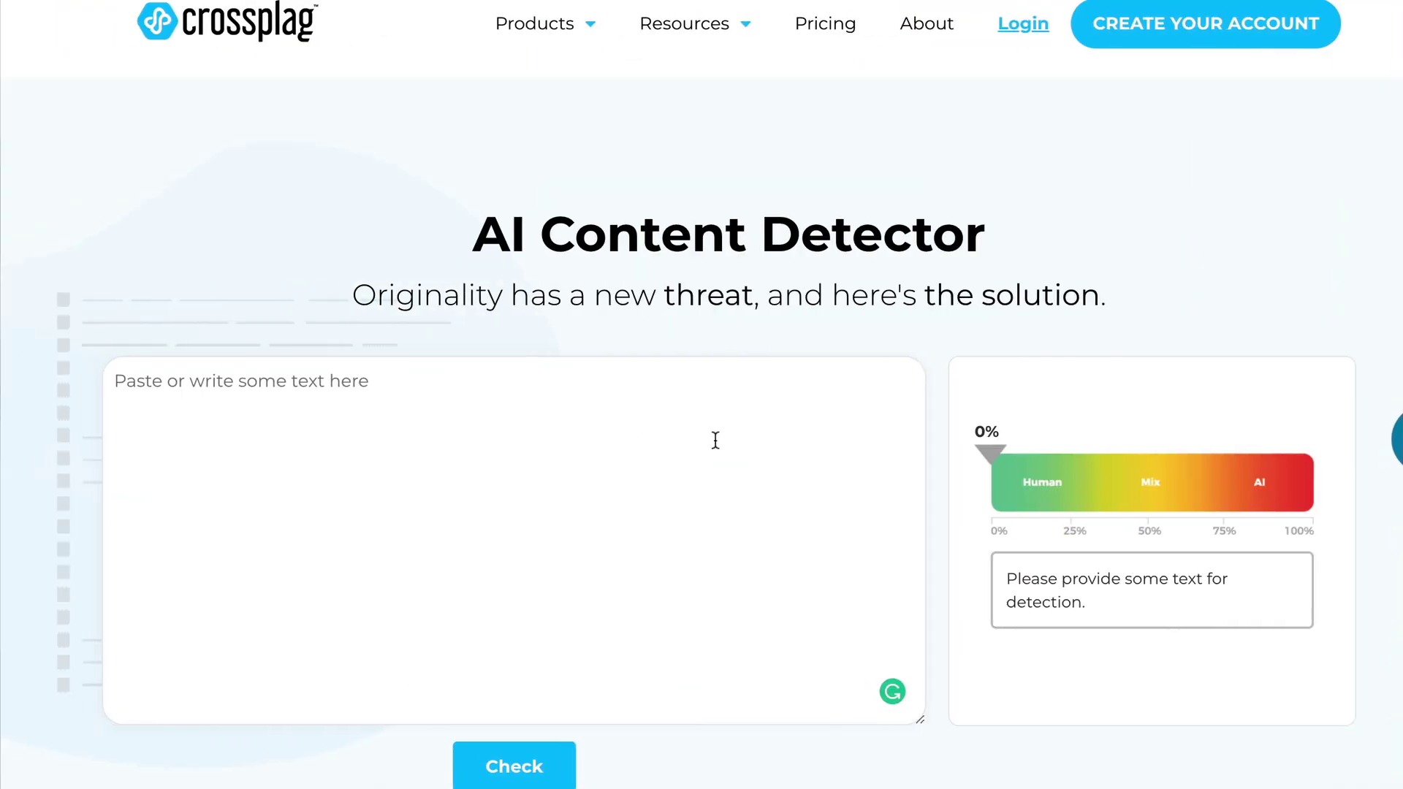
Step: Paste the alpacas and grain overload article into Crossplag and check it, rated 1% AI
text(If you accidentally left a bag of popcorn lying about and your Alpaca ingested a decent amount of popcorn kernels, you should get the animal some activated charcoal. This is charcoal treated with oxygen to make it more porous. Activated charcoal helps reduce the gaseousness and bloating that come with grain overload. You can take a bit of activated charcoal (there isn't a conventional amount), mix it with water, and give it to the Alpaca. In the meantime, call a veterinarian to look at the animal to ensure the situation doesn't get out of hand. A Little Popcorn Does No Harm Alpacas are herbivores. Therefore, eating a few grains cannot affect them. So, you can give your Alpaca some popcorn once in a while. However, be cautious and only feed it small amounts)
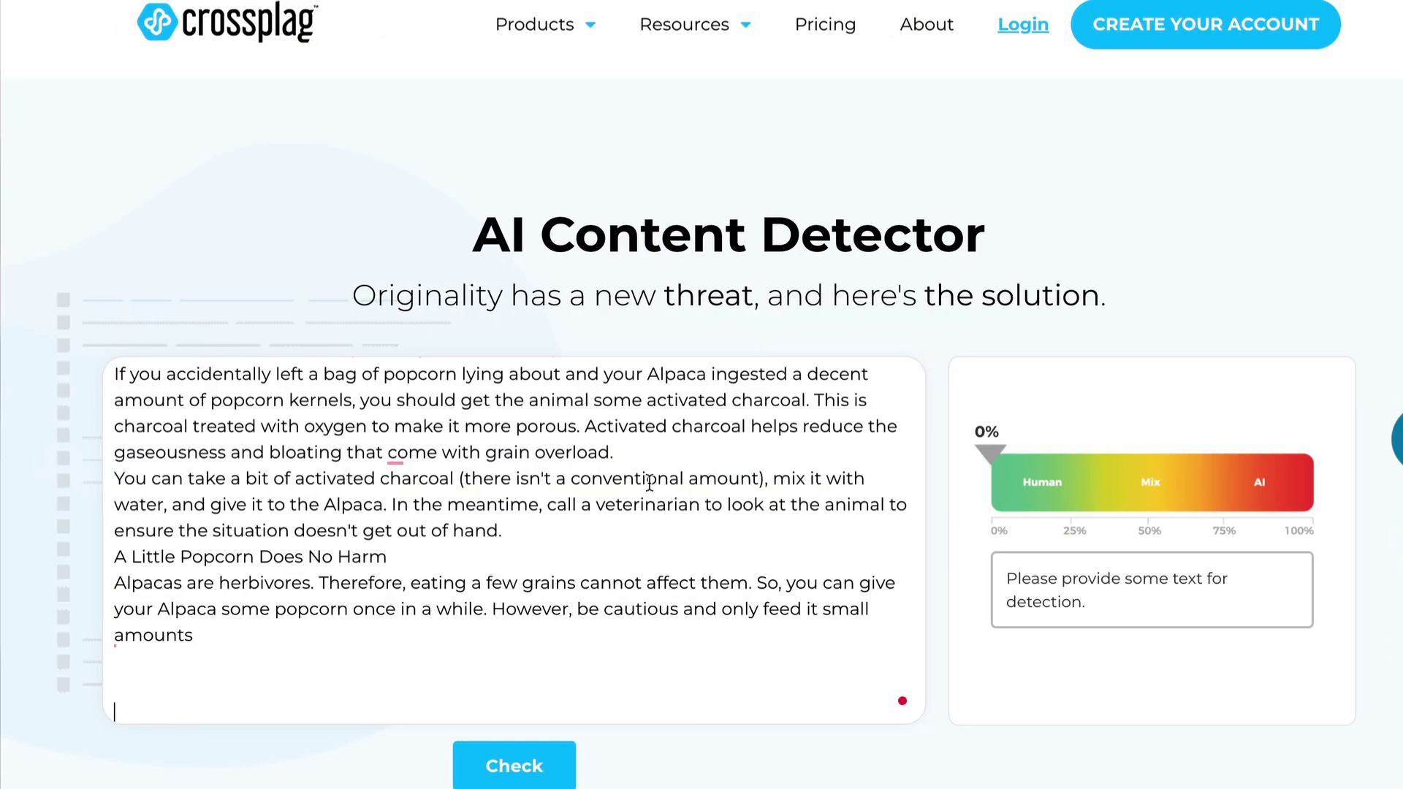
click(479, 761)
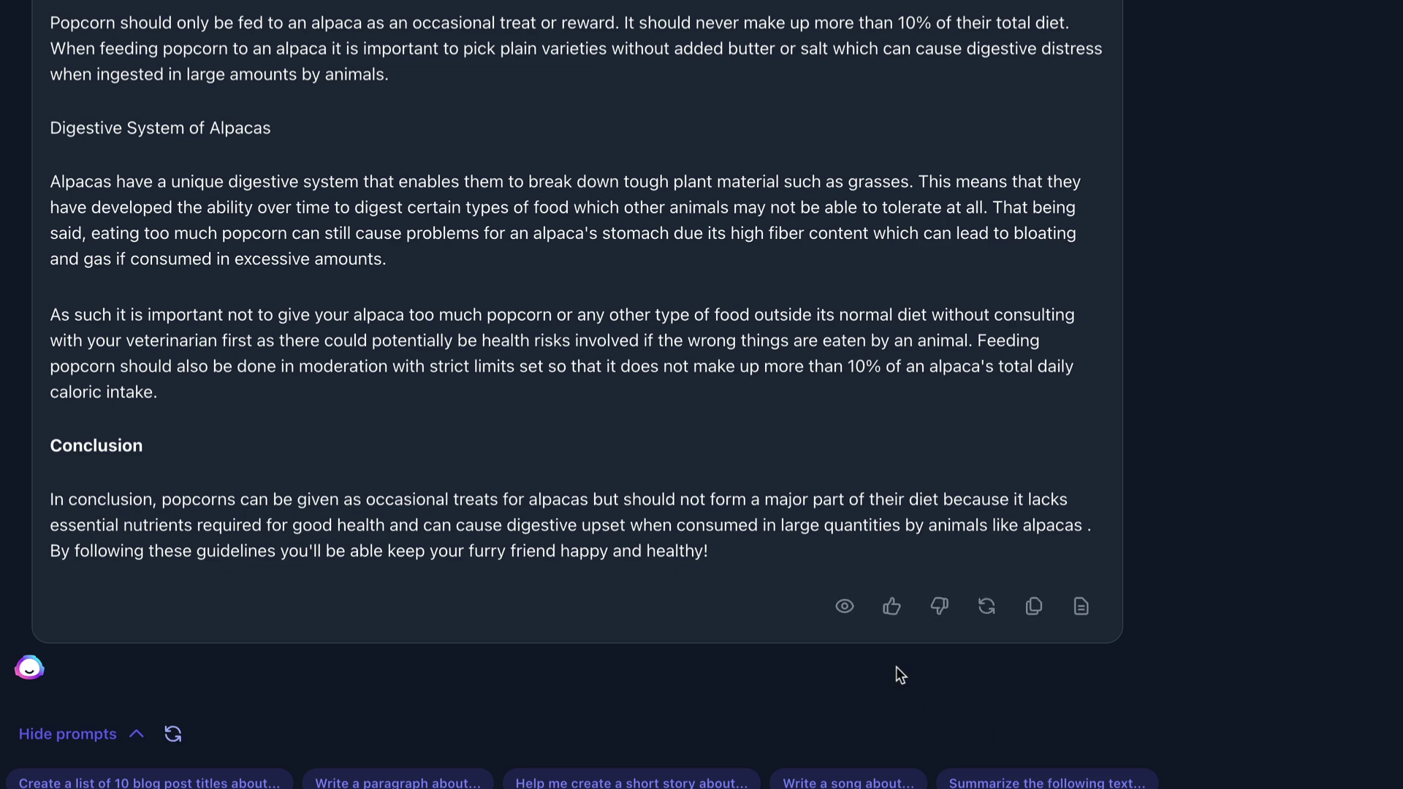
scroll(896, 666, up, 5)
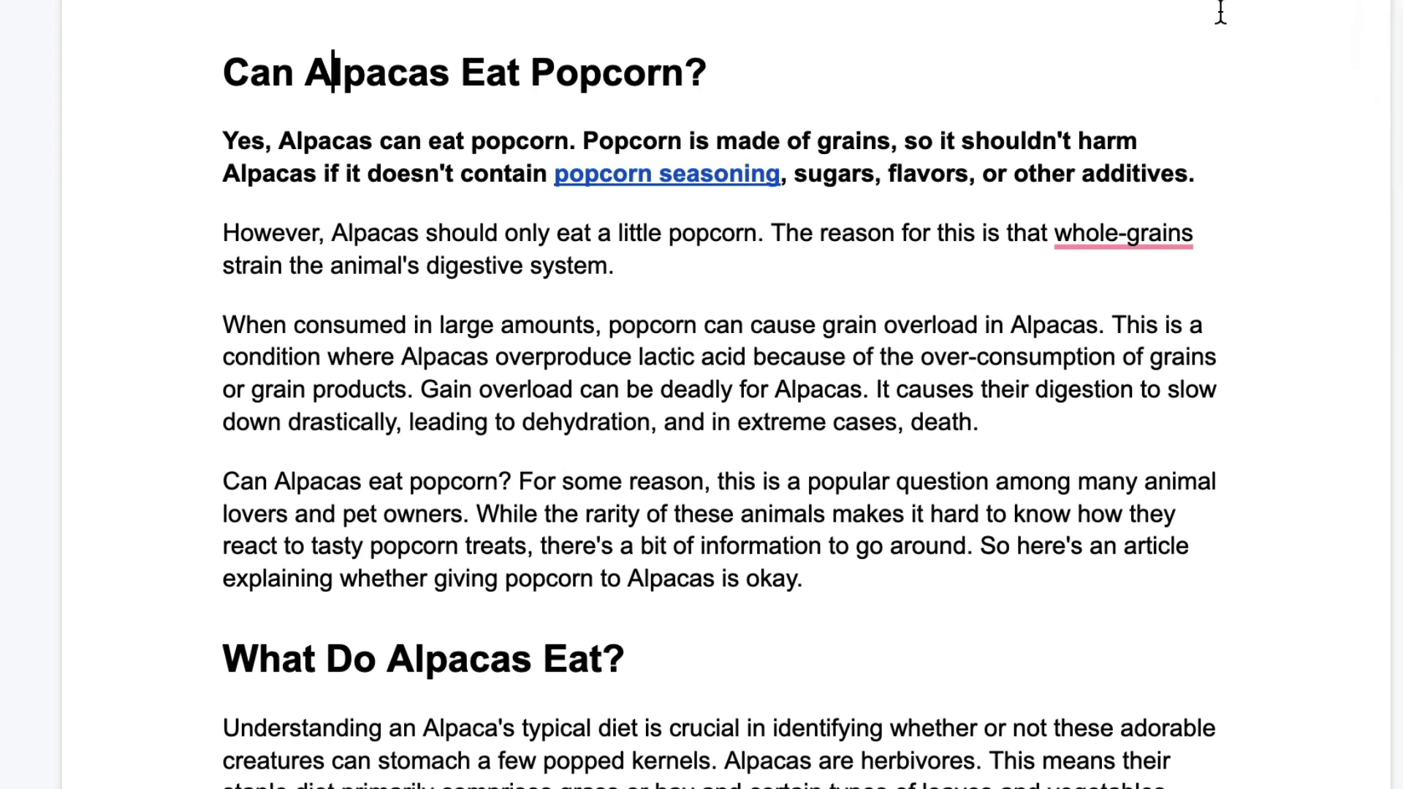
Step: Read down through the human-written alpaca popcorn article in Google Docs
scroll(1220, 11, down, 5)
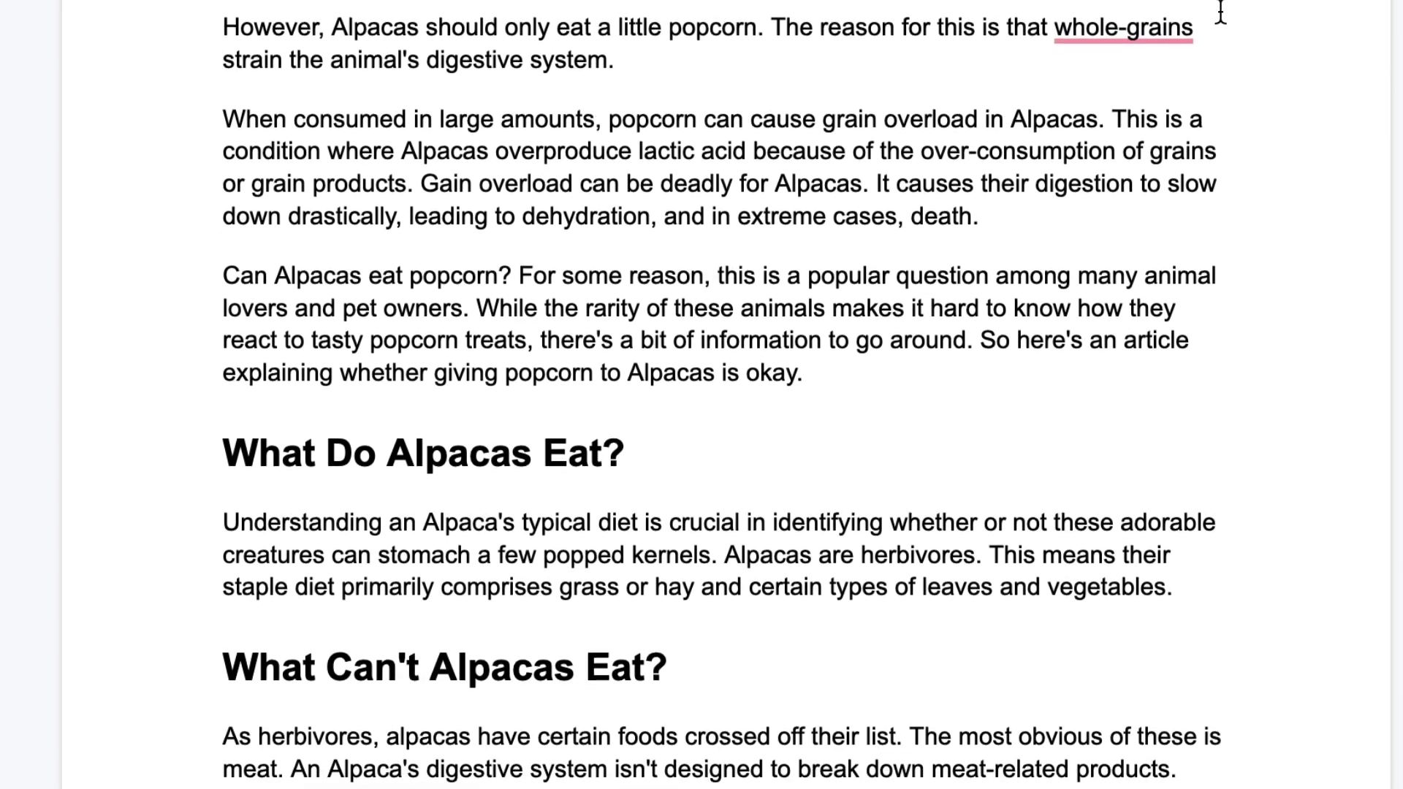
scroll(1220, 10, down, 5)
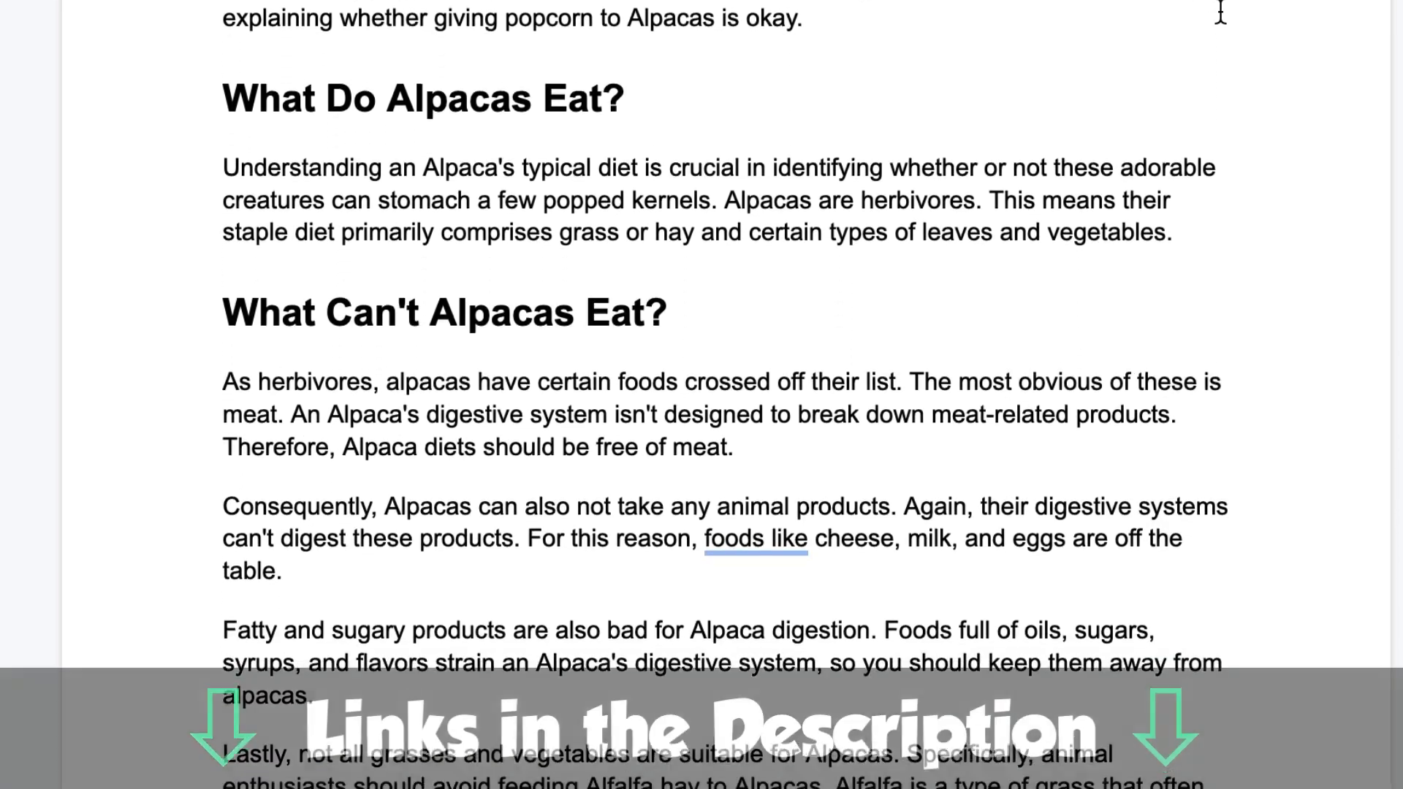
scroll(1221, 11, down, 5)
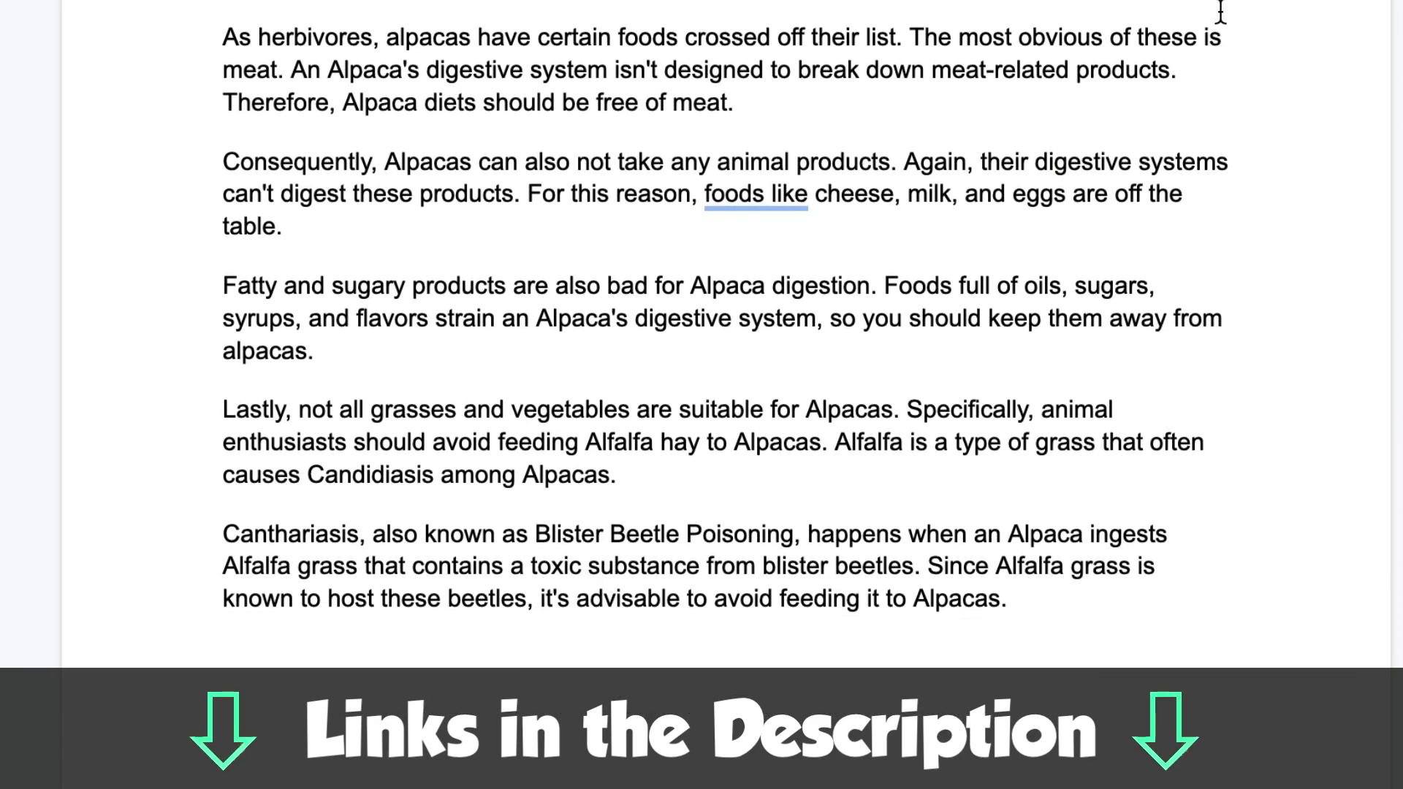
scroll(1221, 11, down, 5)
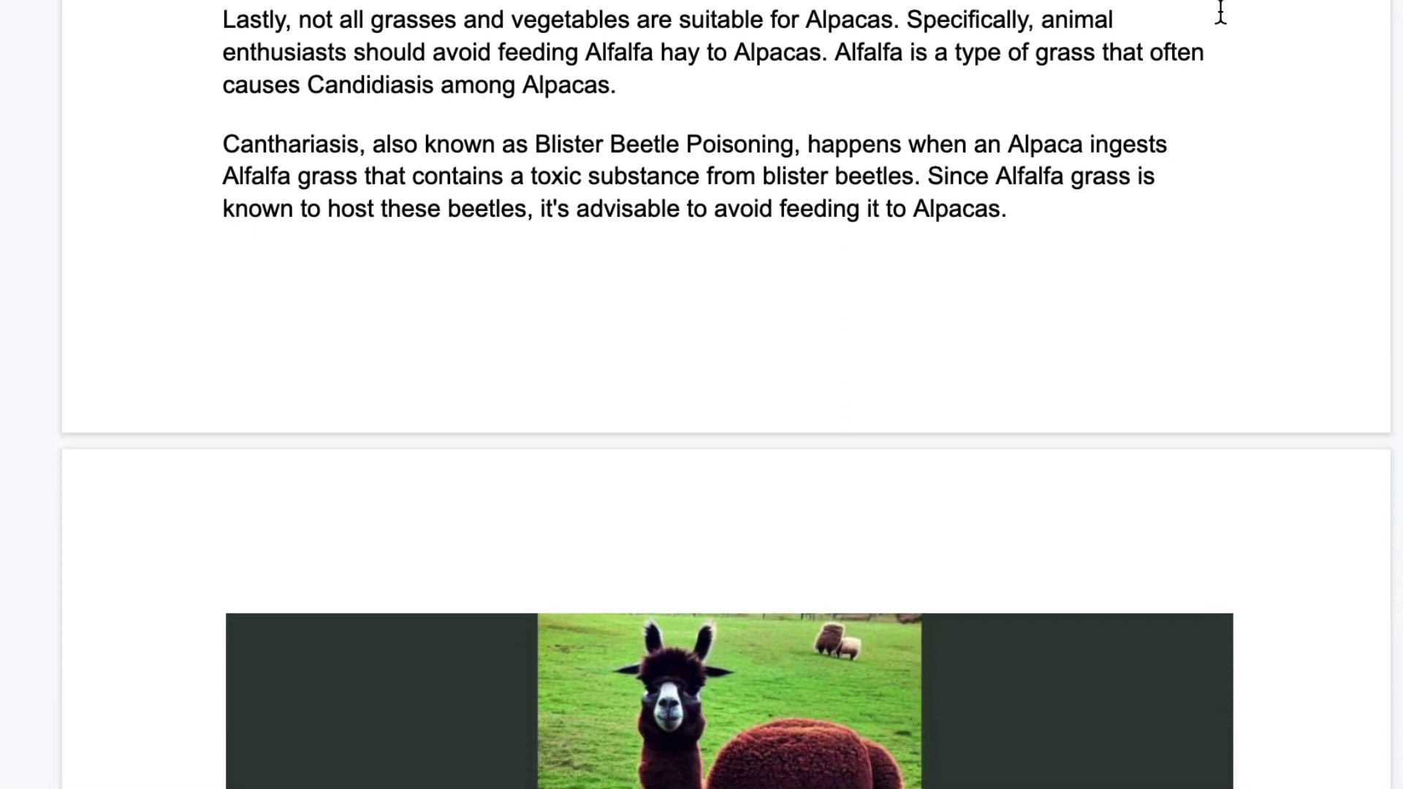
scroll(1220, 11, down, 5)
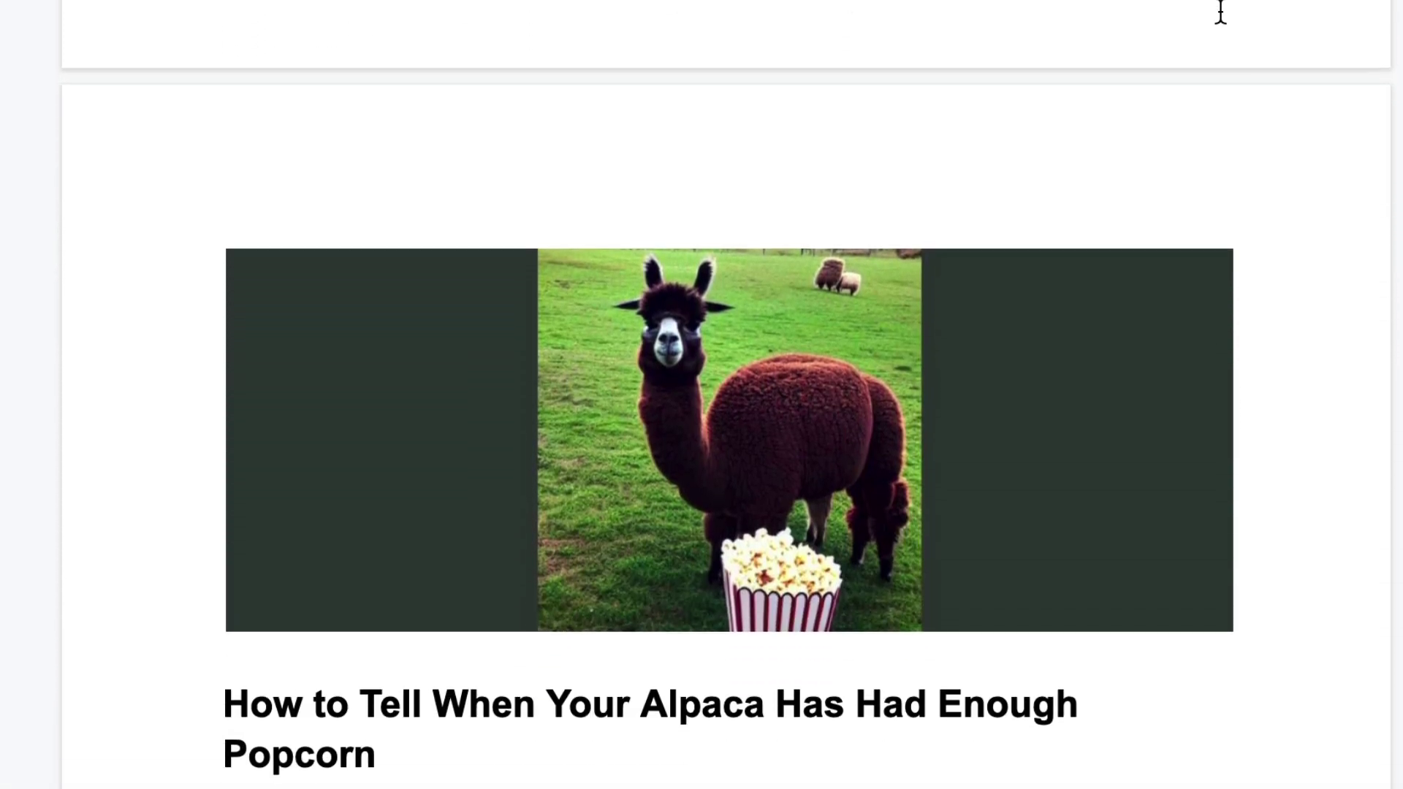
scroll(1221, 11, down, 3)
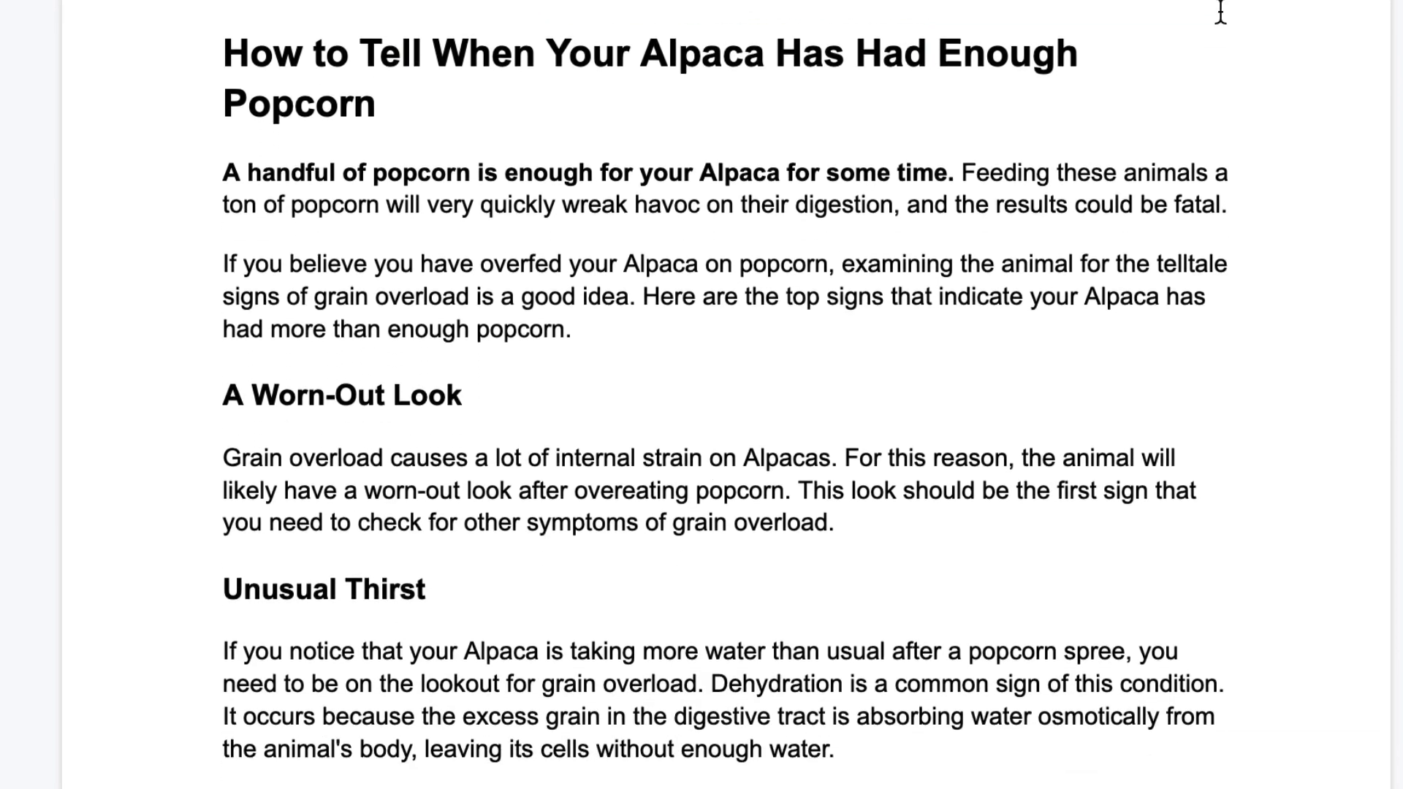
scroll(1220, 11, down, 5)
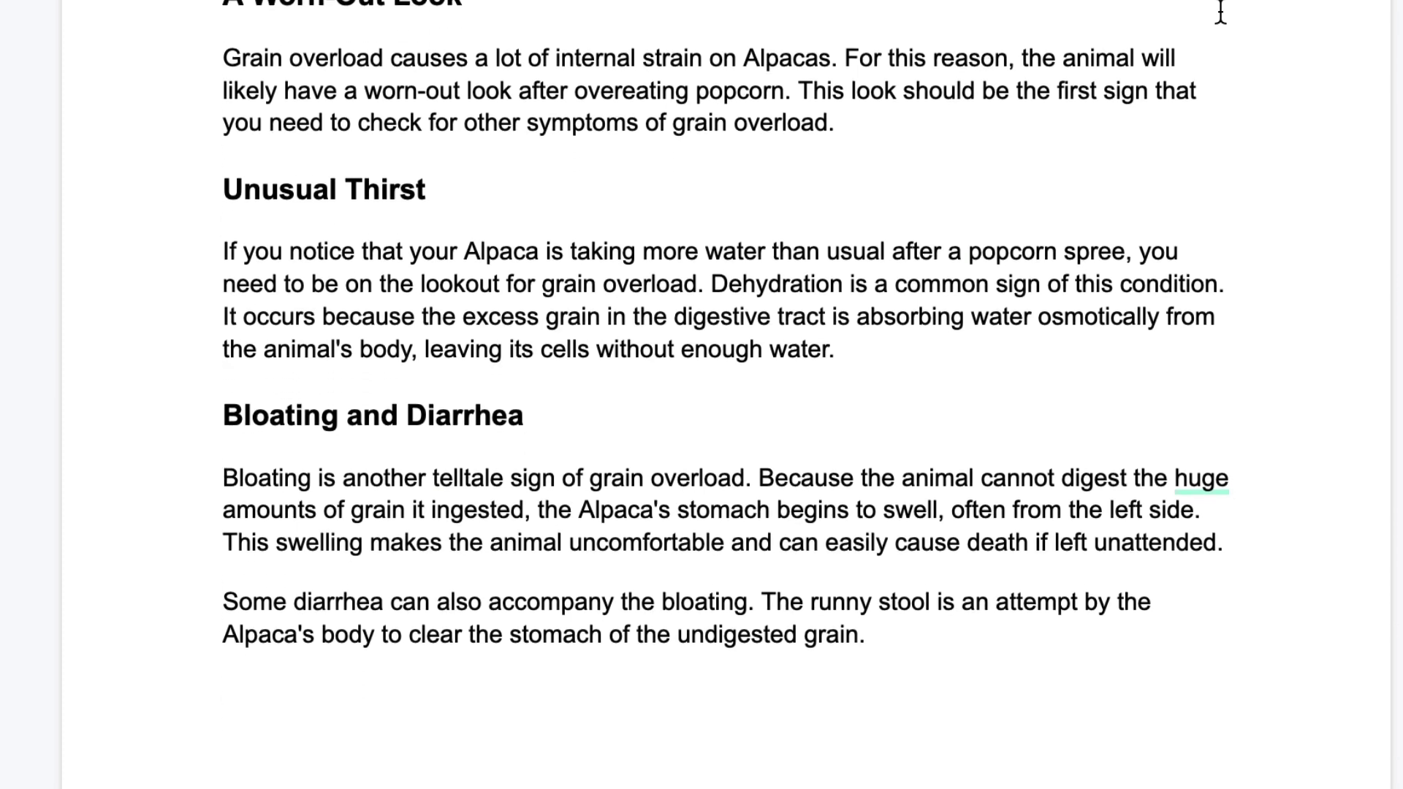
scroll(1220, 11, down, 2)
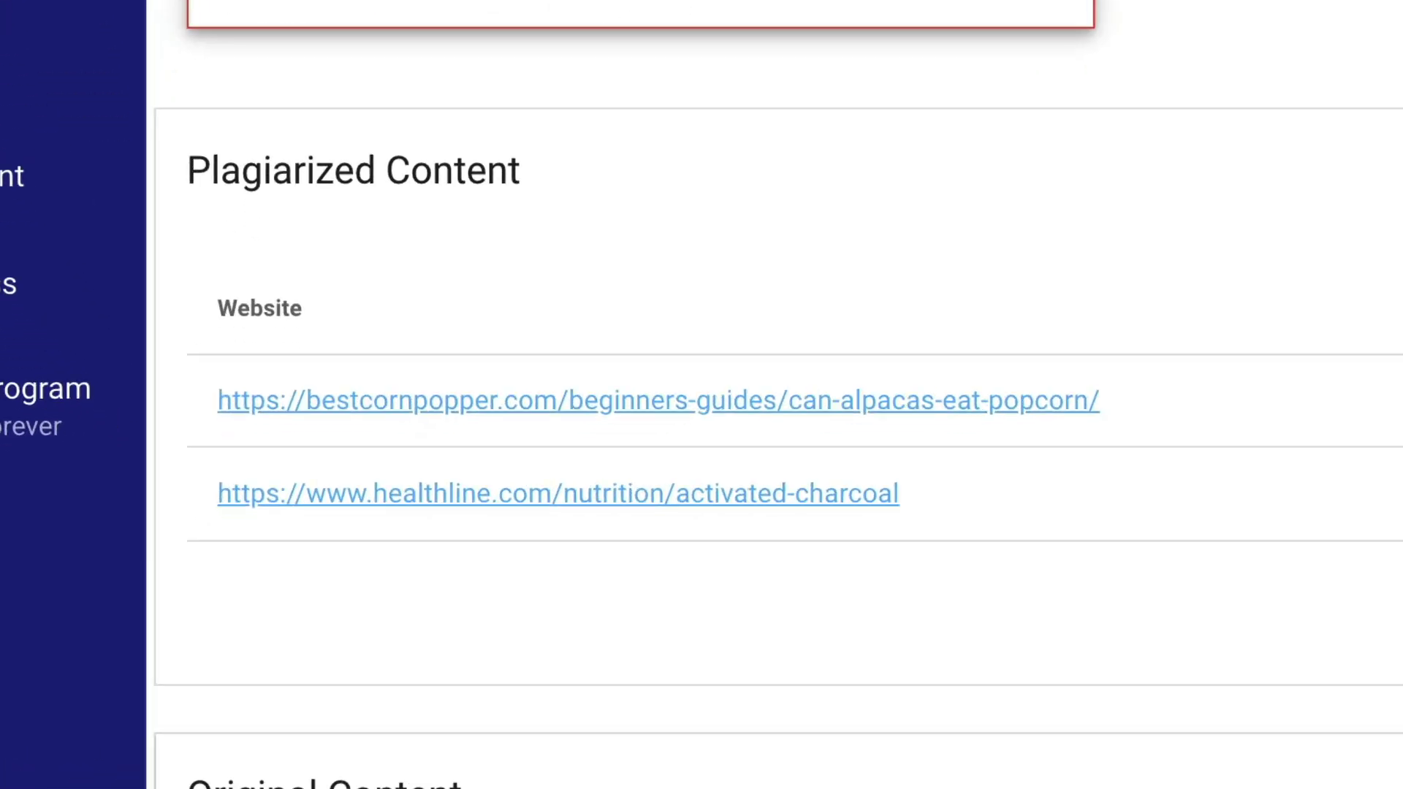
Step: Review Originality.ai's 2% AI score and the bestcornpopper.com plagiarism match
scroll(812, 409, up, 2)
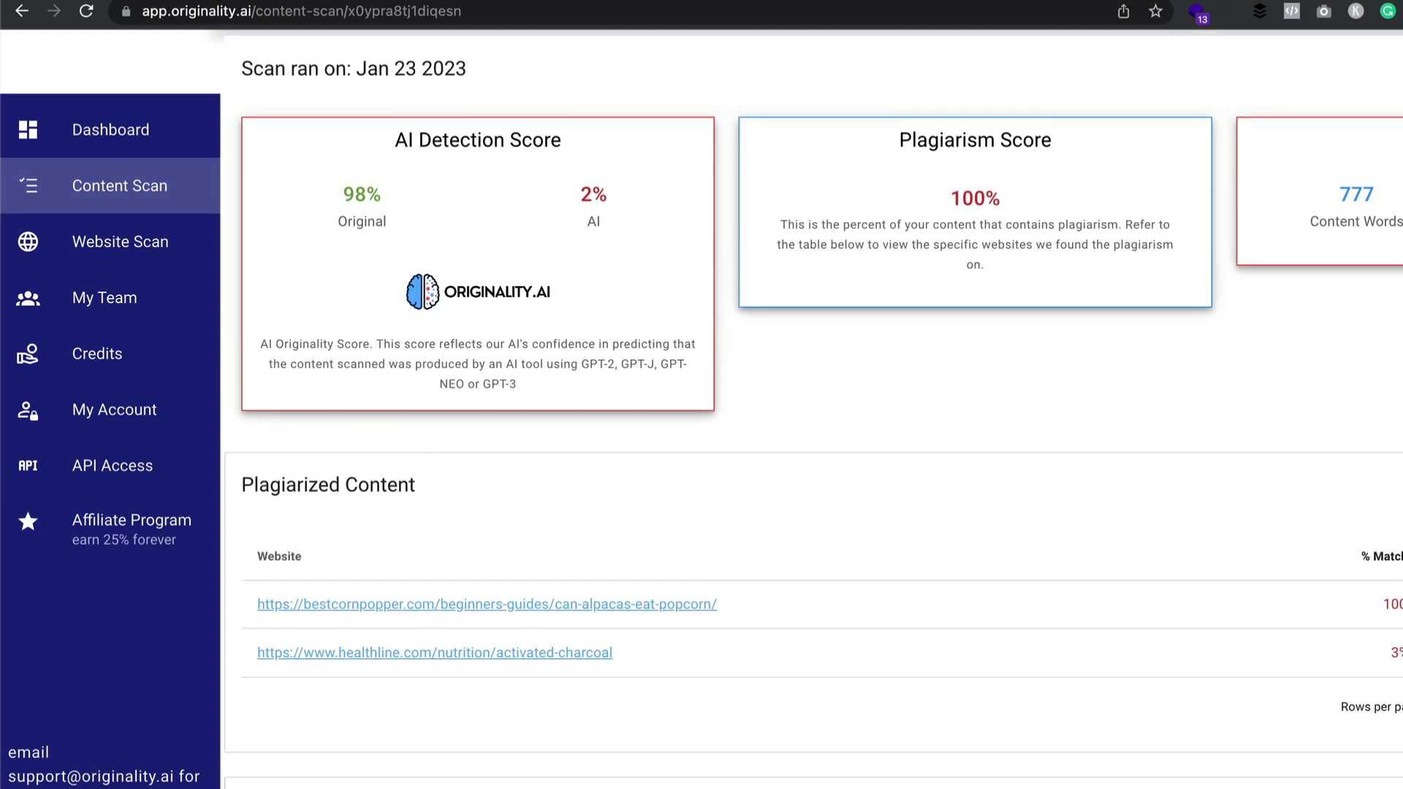
scroll(812, 409, up, 2)
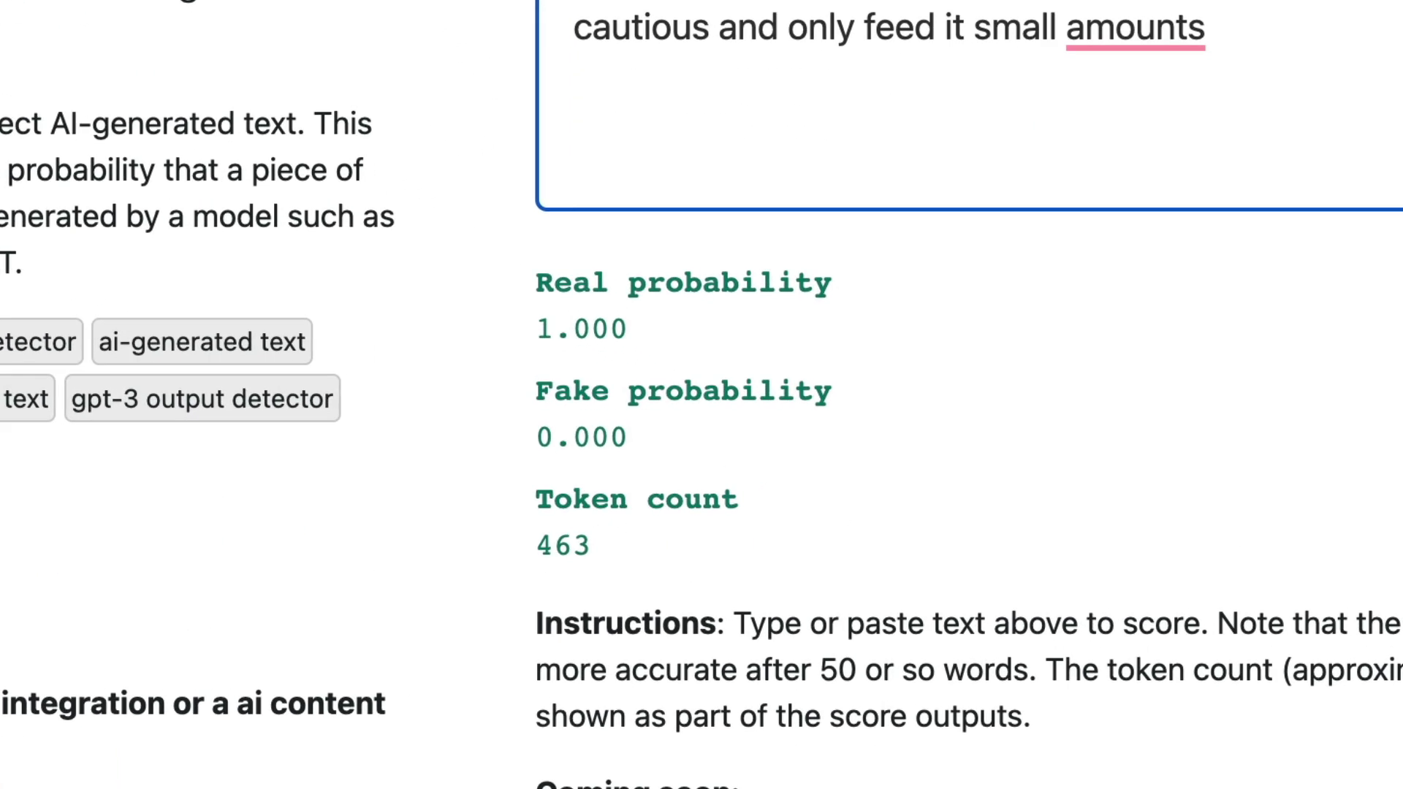
Step: Delete the trailing blank lines after the article, leaving 1.000 real, 0.000 fake over 463 tokens
key(BackSpace)
key(BackSpace)
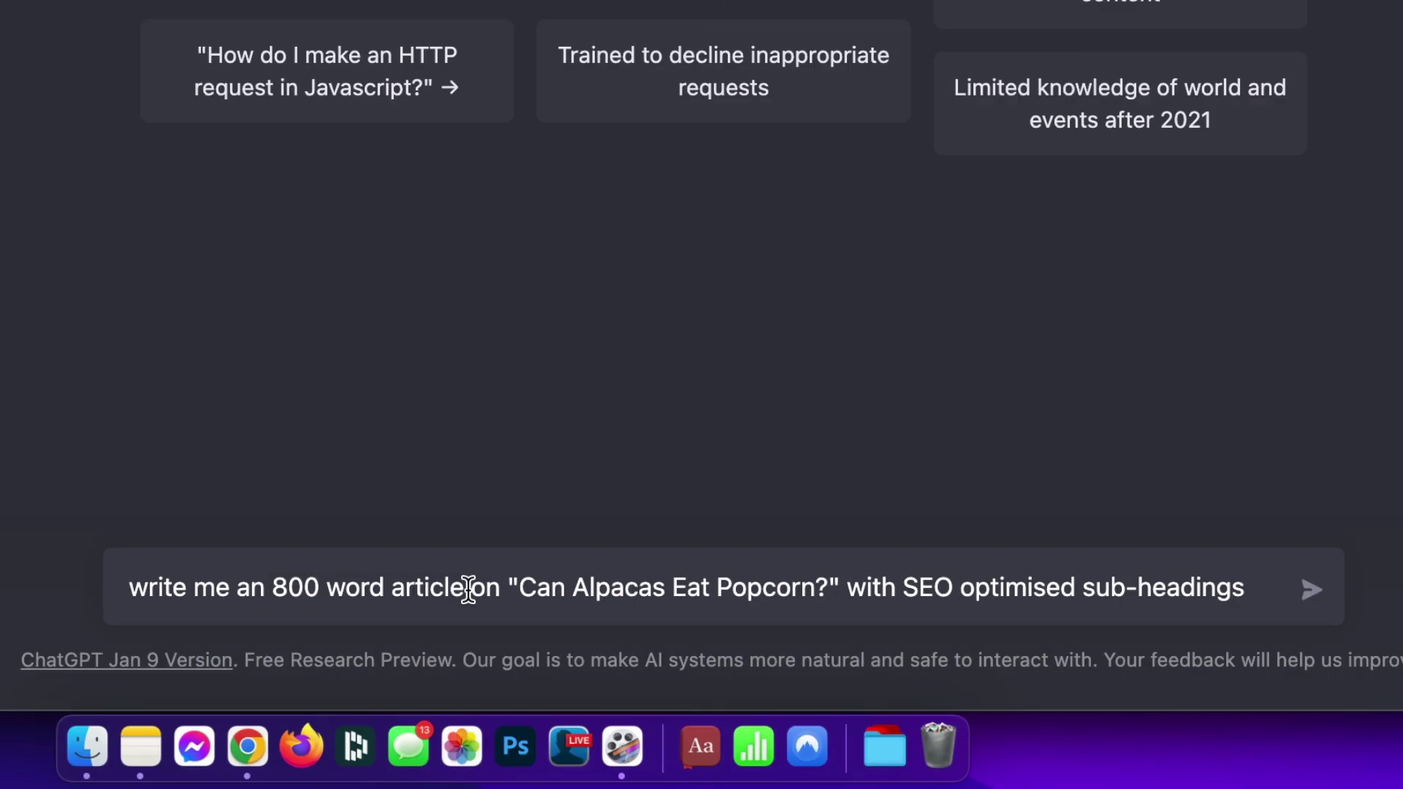
Step: Send ChatGPT the 800-word "Can Alpacas Eat Popcorn?" prompt with SEO-optimised sub-headings
key(Return)
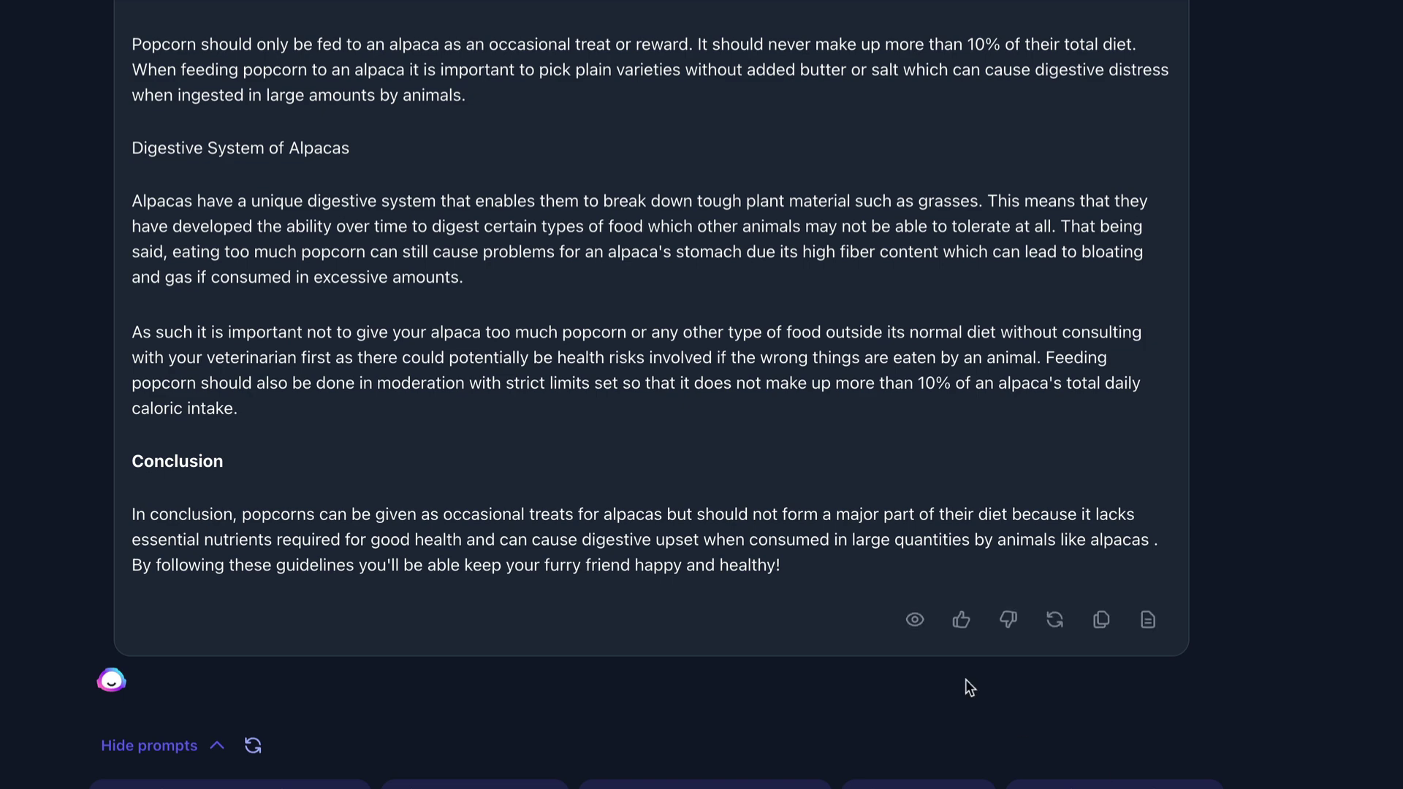
Step: Scroll through Jasper Chat's article, including its Nutritional Requirements and Digestive System sections
scroll(966, 680, up, 3)
scroll(966, 680, up, 3)
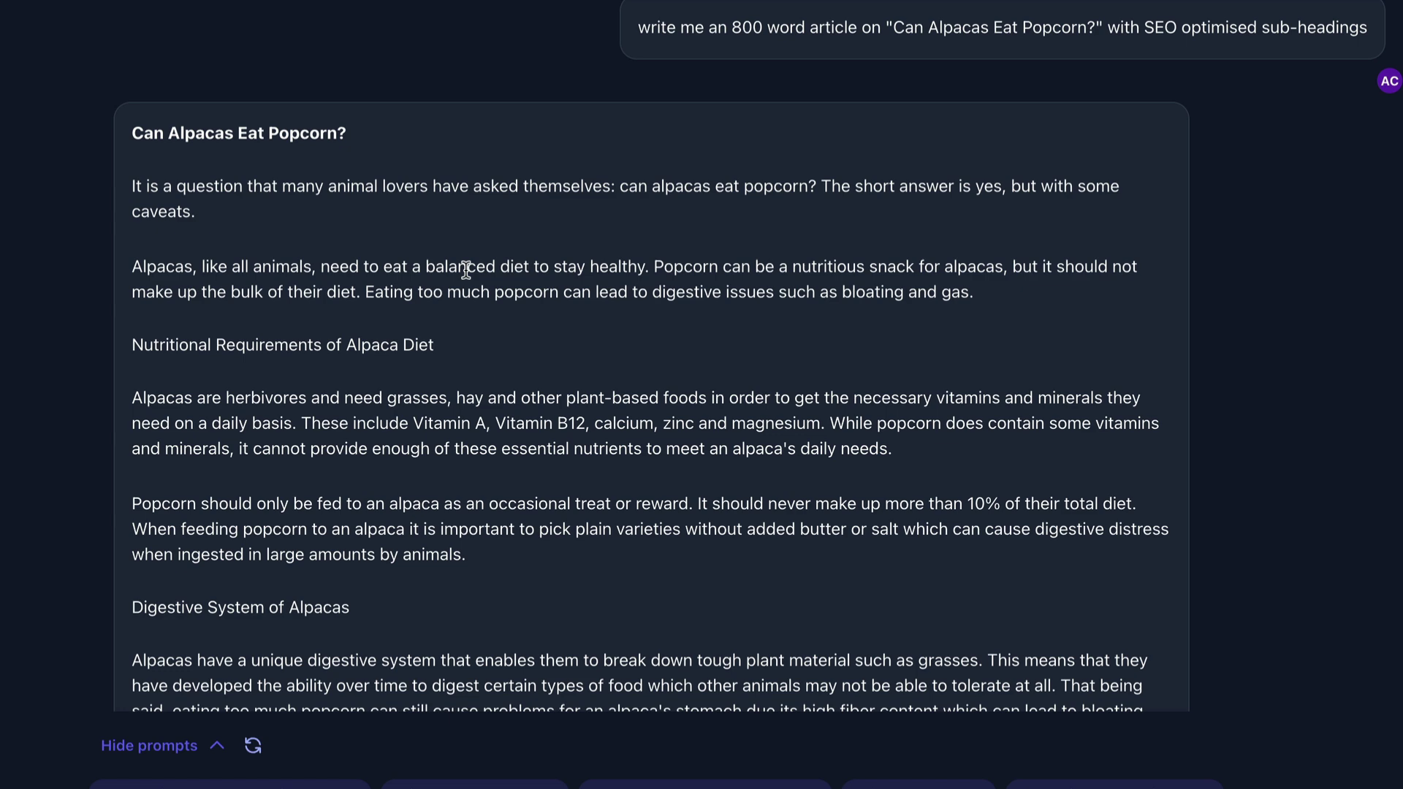
scroll(465, 271, down, 6)
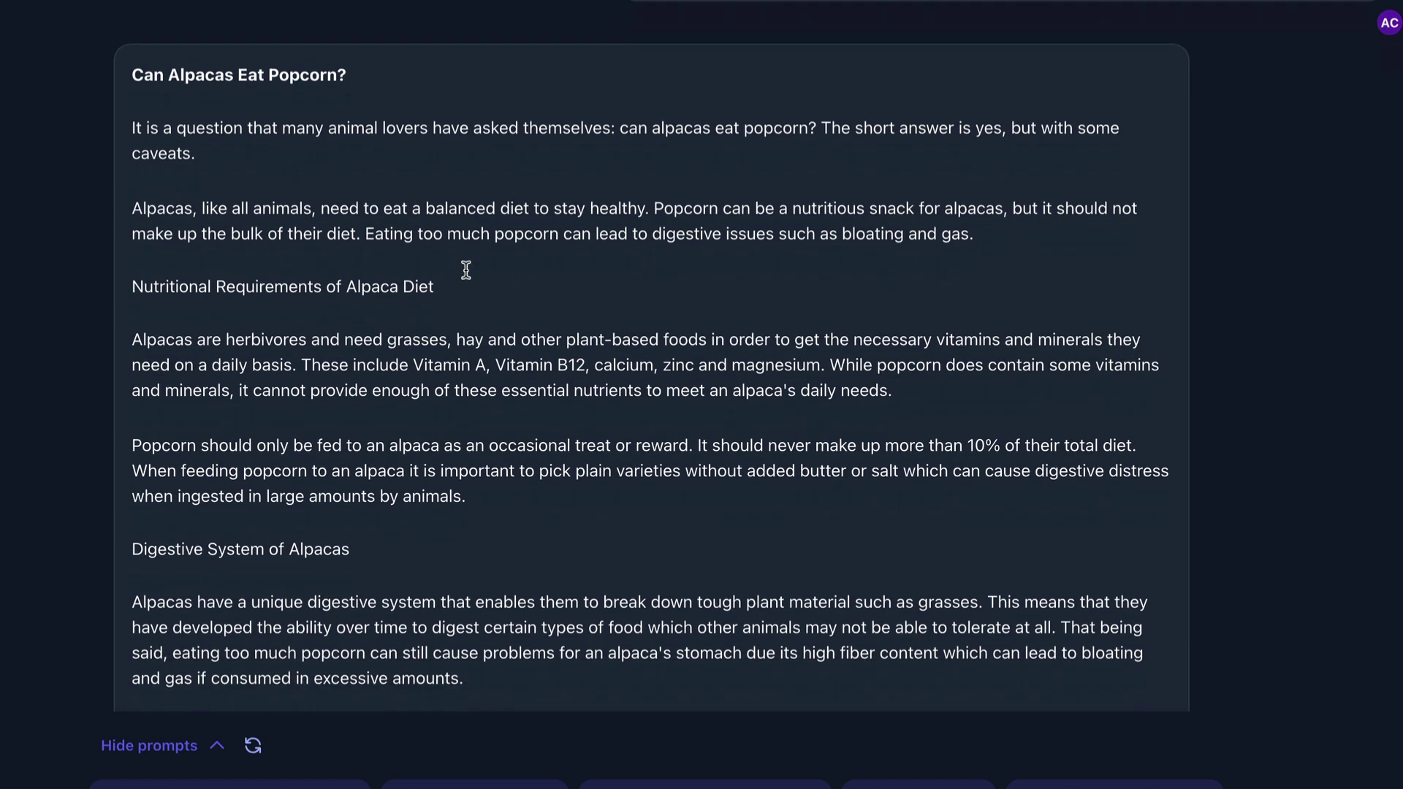